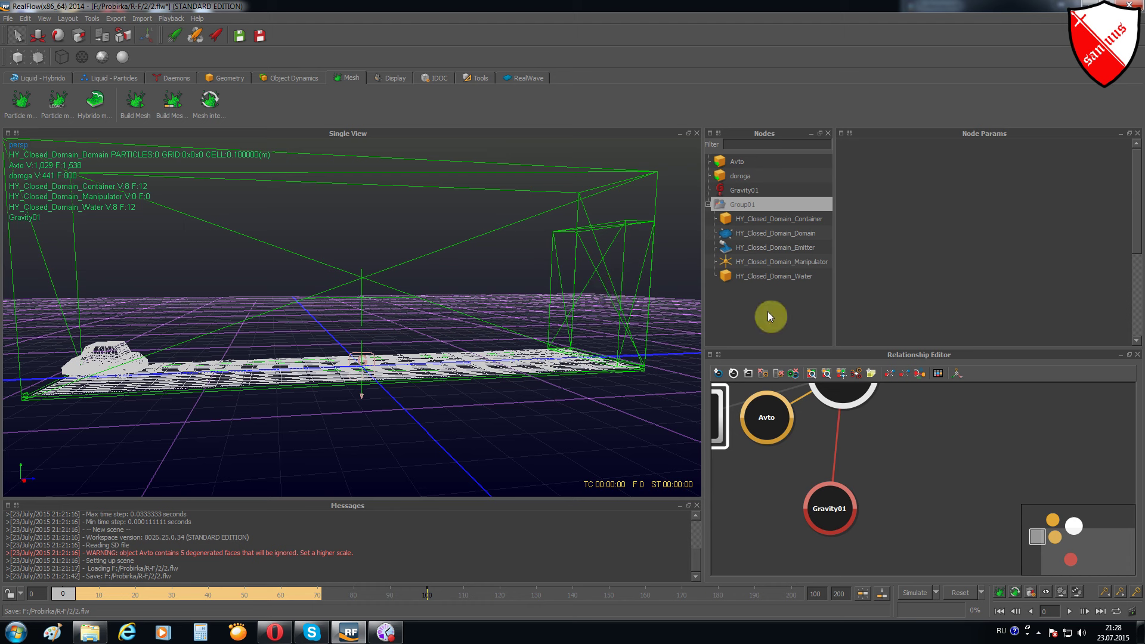
Step: Show Avto's Node settings and check its Dynamics options, leaving Dynamics at No
click(723, 161)
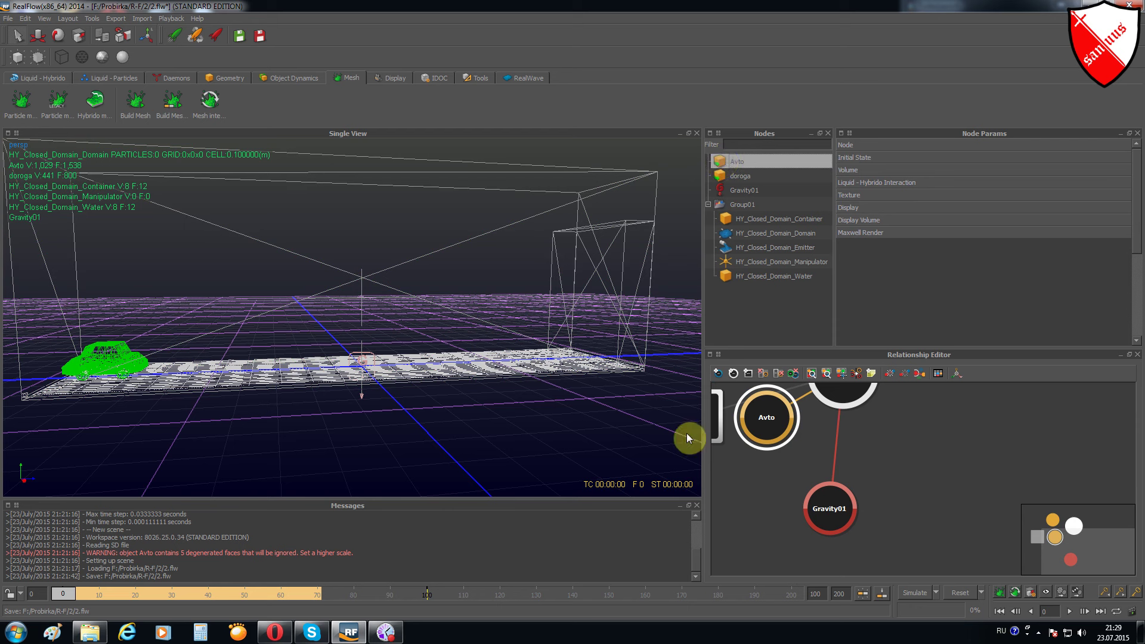
click(854, 146)
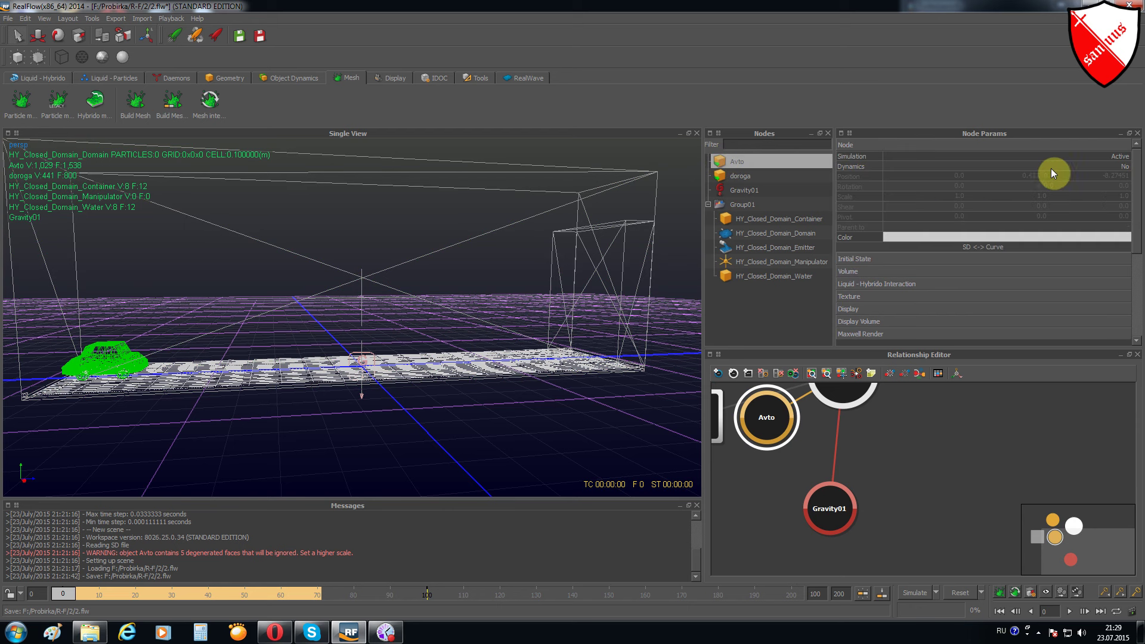
click(1122, 167)
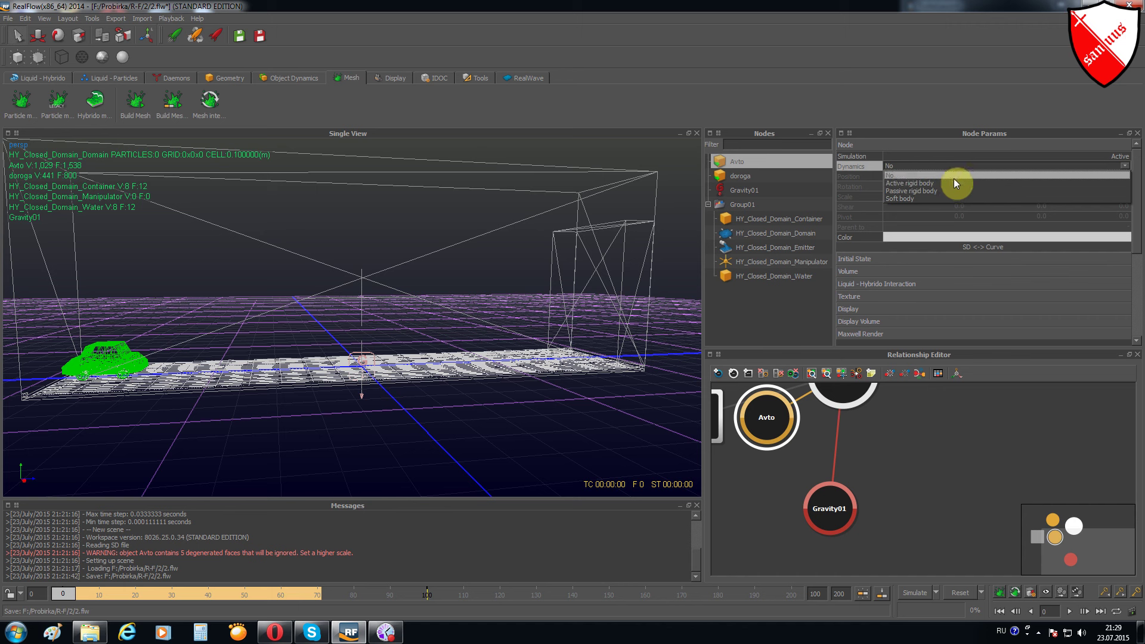
click(519, 545)
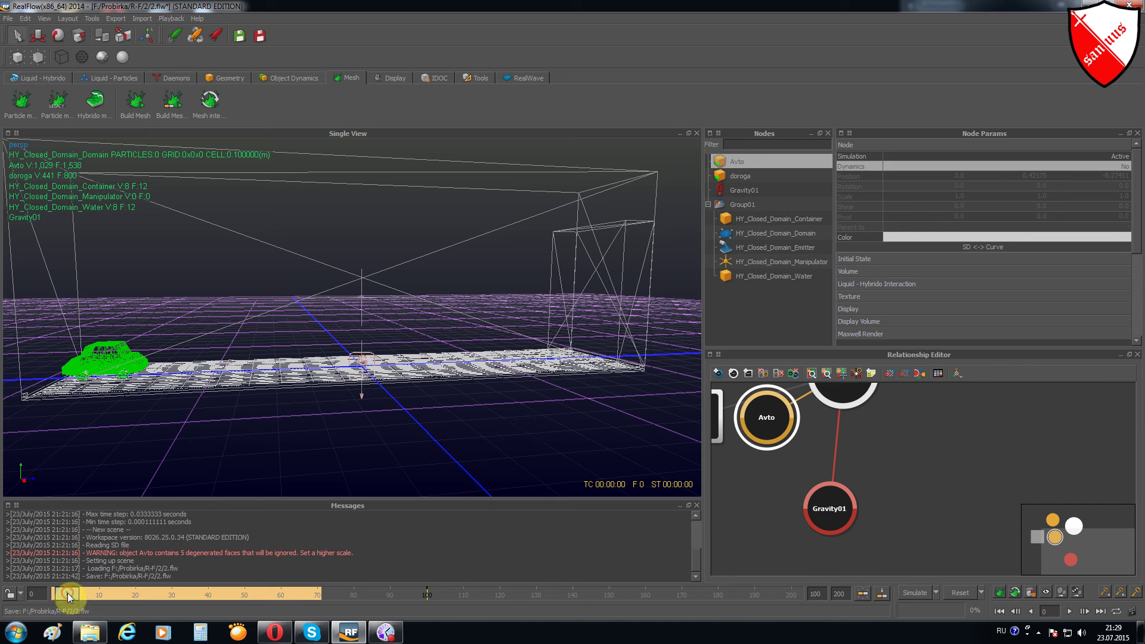
Step: Scrub the cached wave, reset the simulation at frame 0, then select HY_Closed_Domain_Container
mouse_move(67, 593)
mouse_down()
mouse_move(264, 610)
mouse_move(222, 610)
mouse_move(245, 603)
mouse_up()
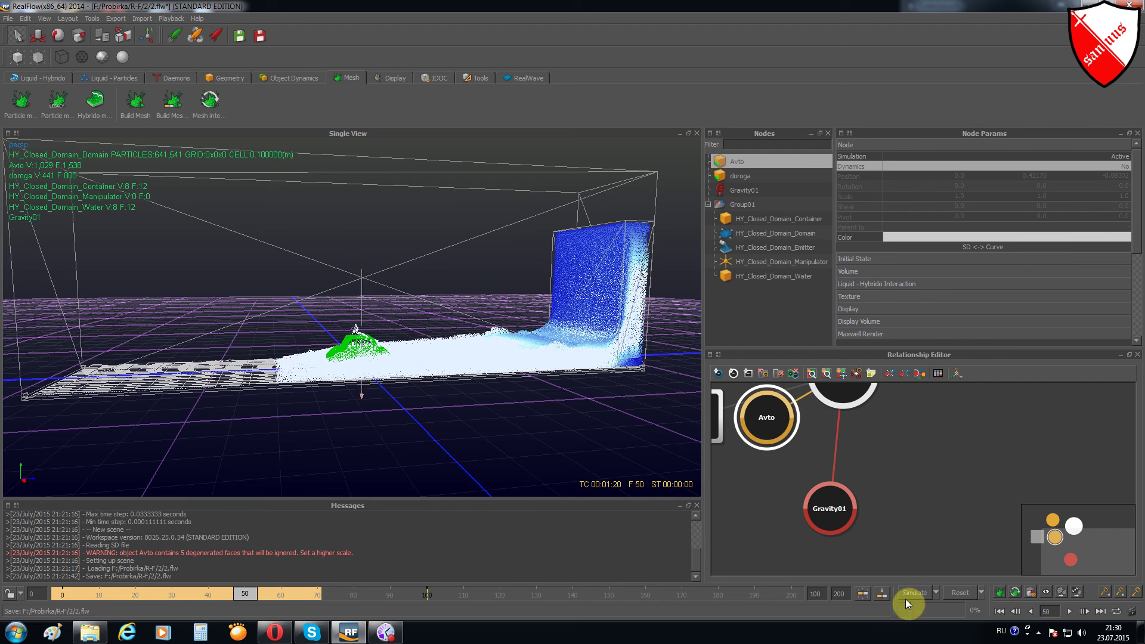
click(999, 610)
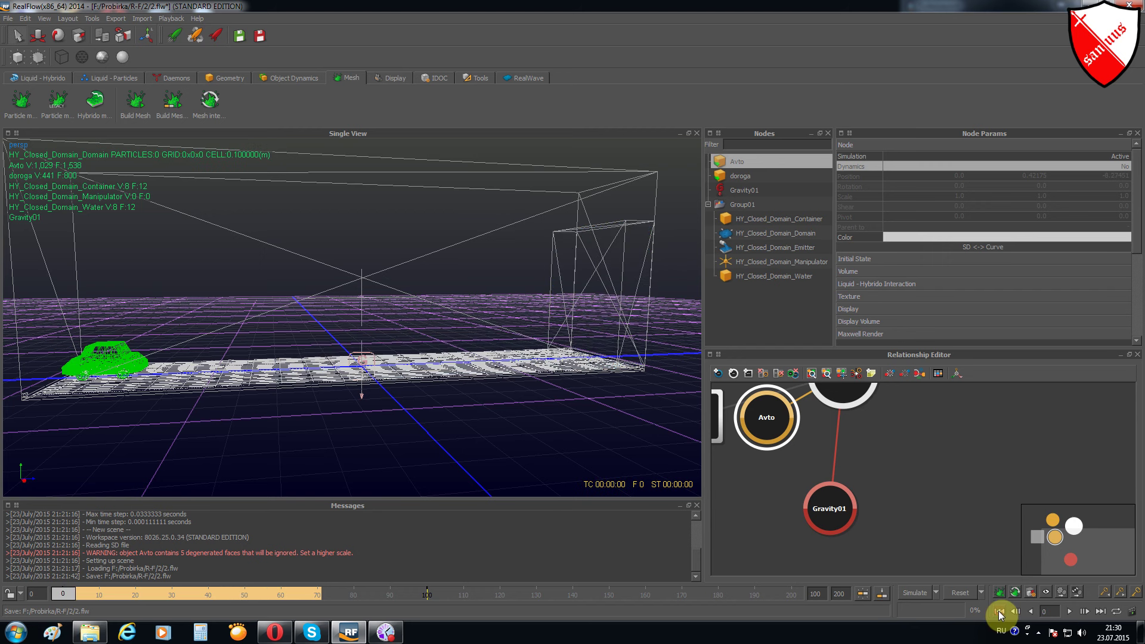
click(958, 604)
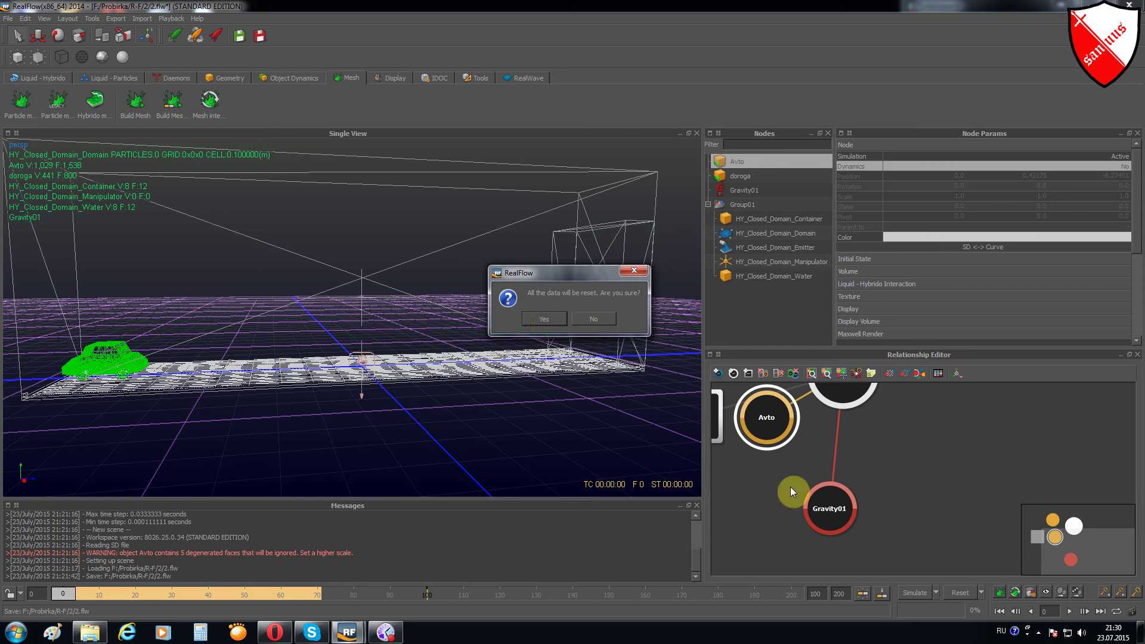
click(547, 320)
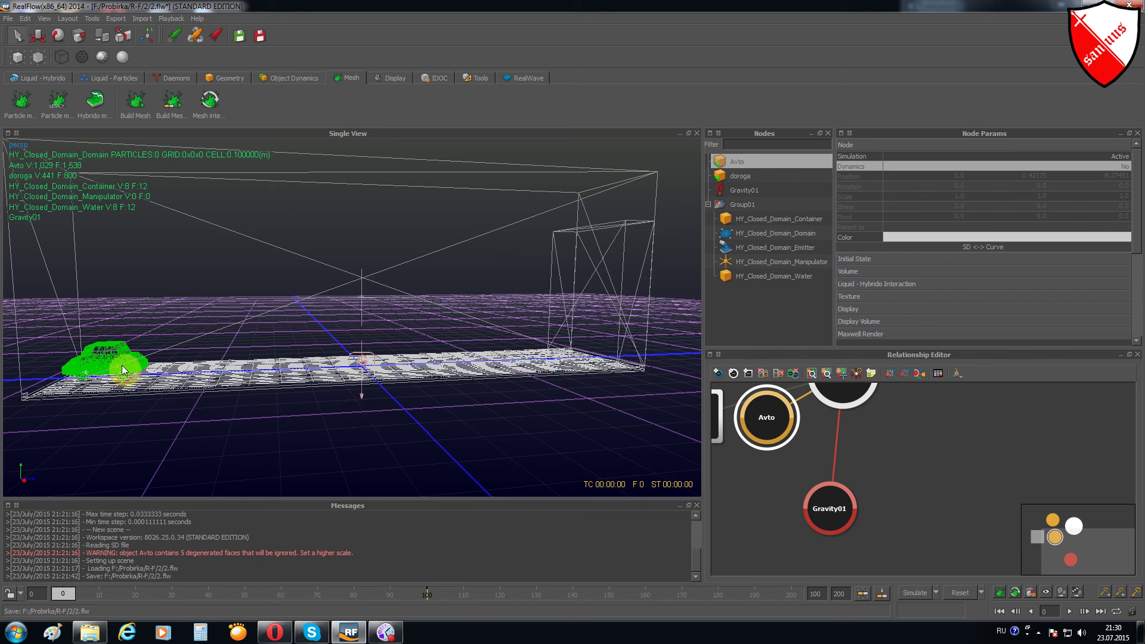
click(360, 392)
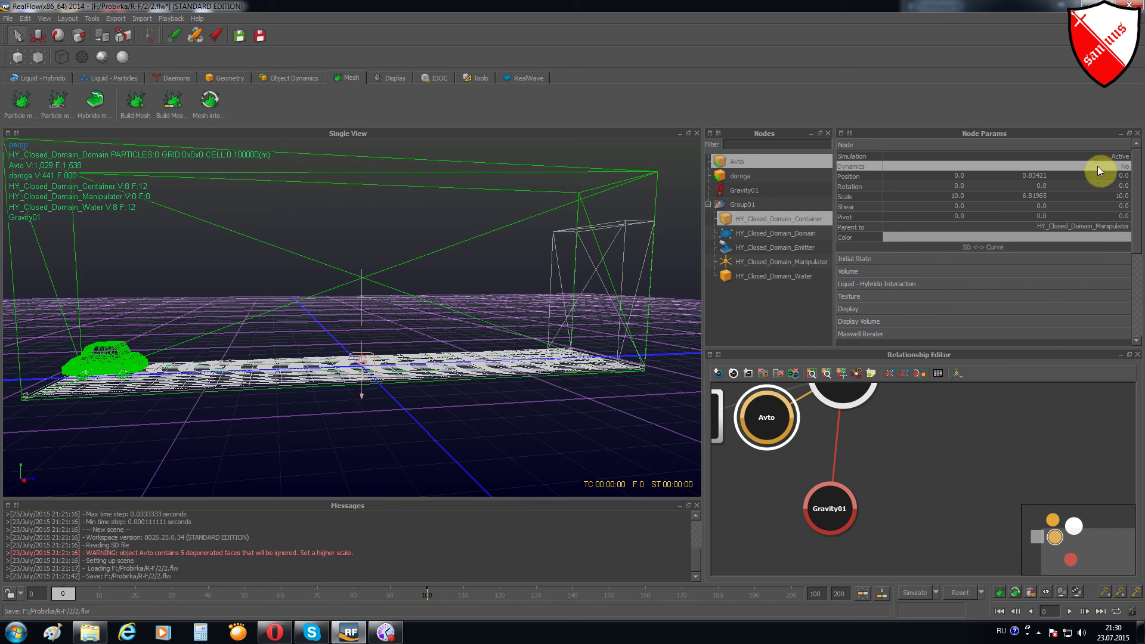
Step: Add a key to Avto's Dynamics at frame 0 while it stays at No
click(1126, 166)
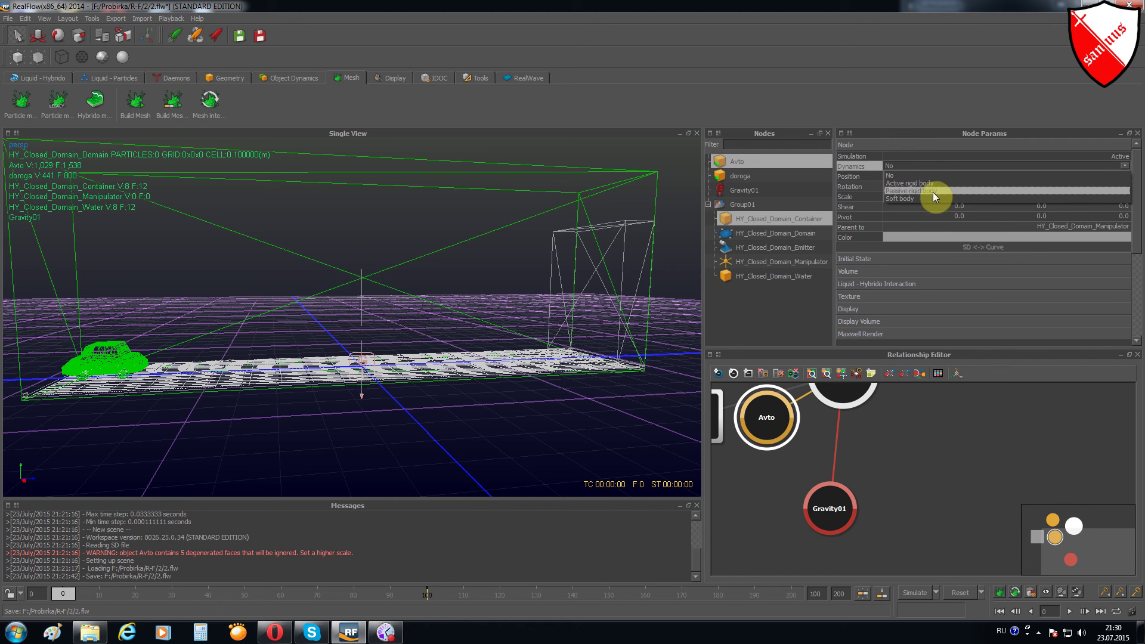
click(945, 167)
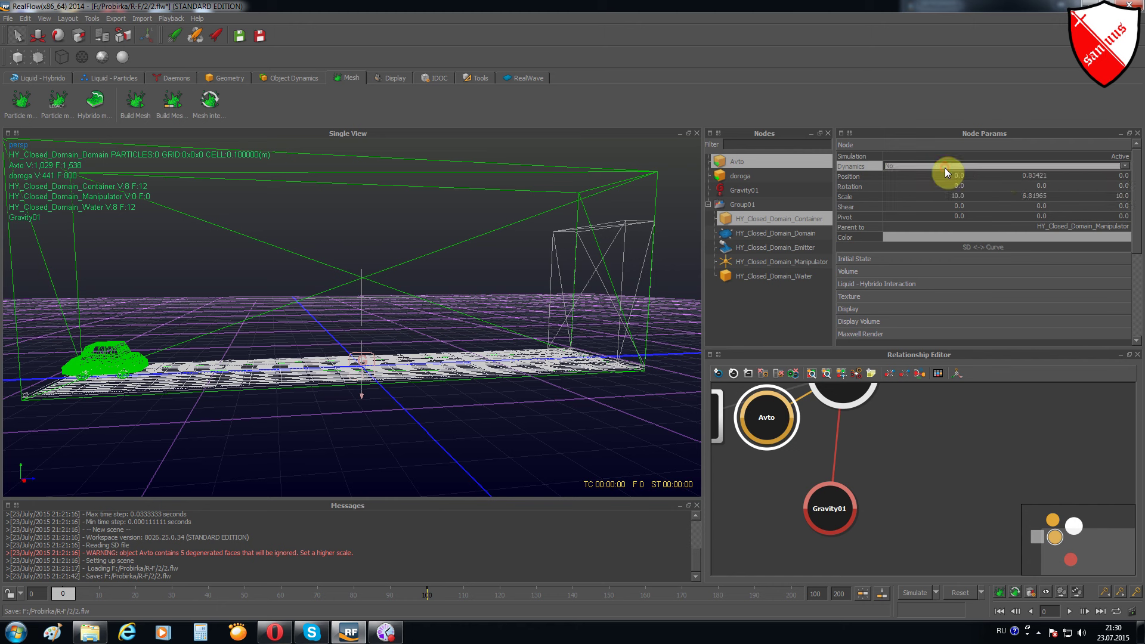
right_click(1092, 166)
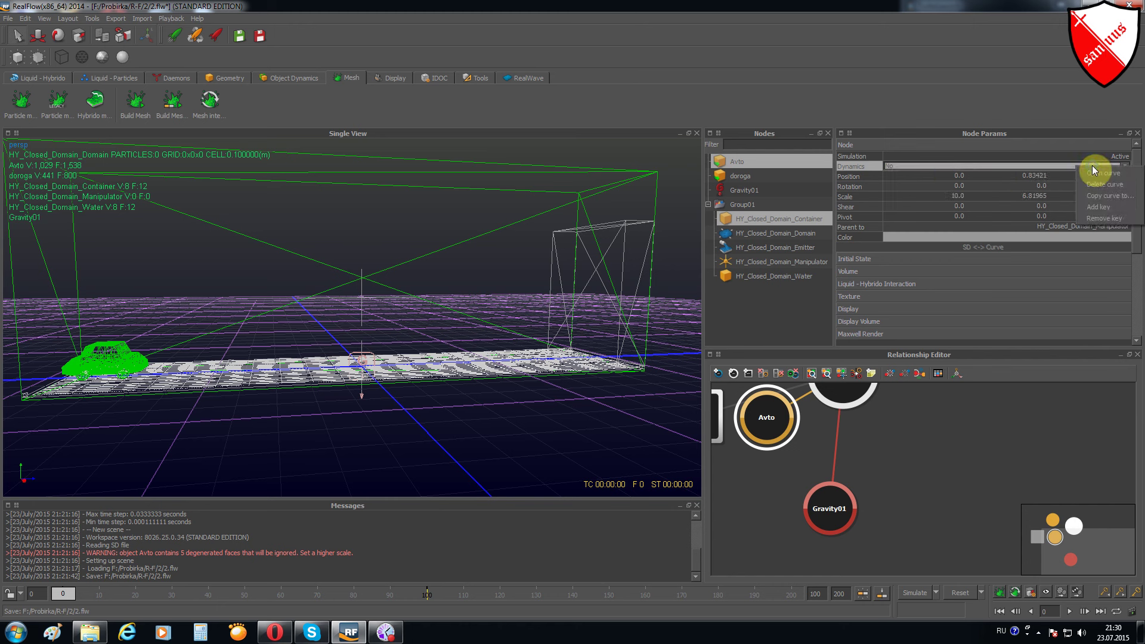
click(1096, 209)
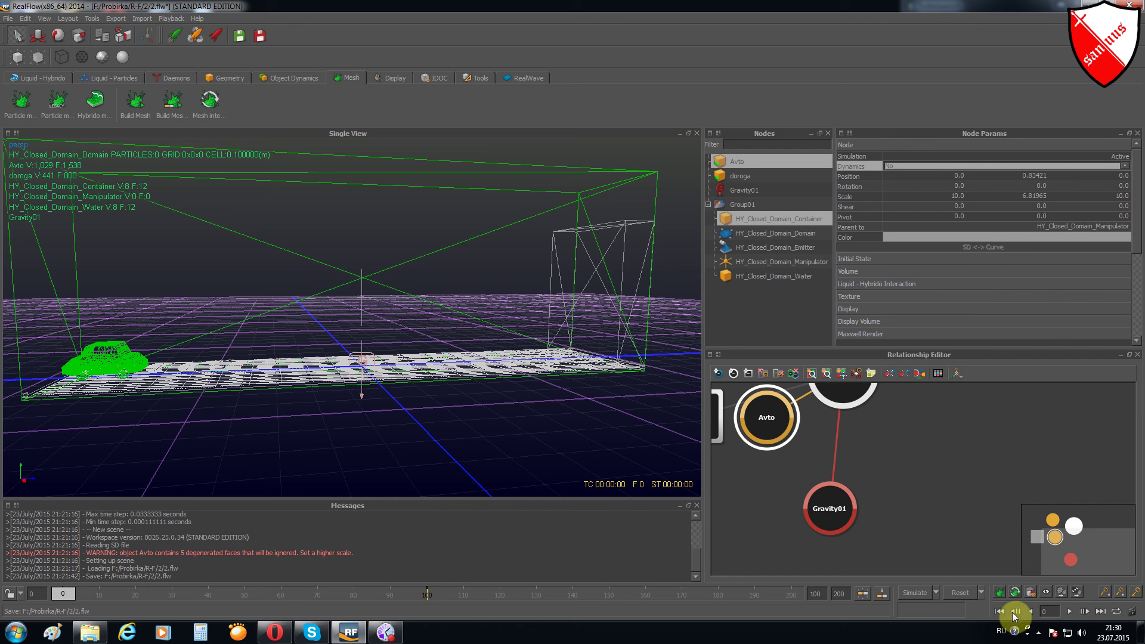
Step: Move the timeline to frame 49, then to frame 50
click(1050, 611)
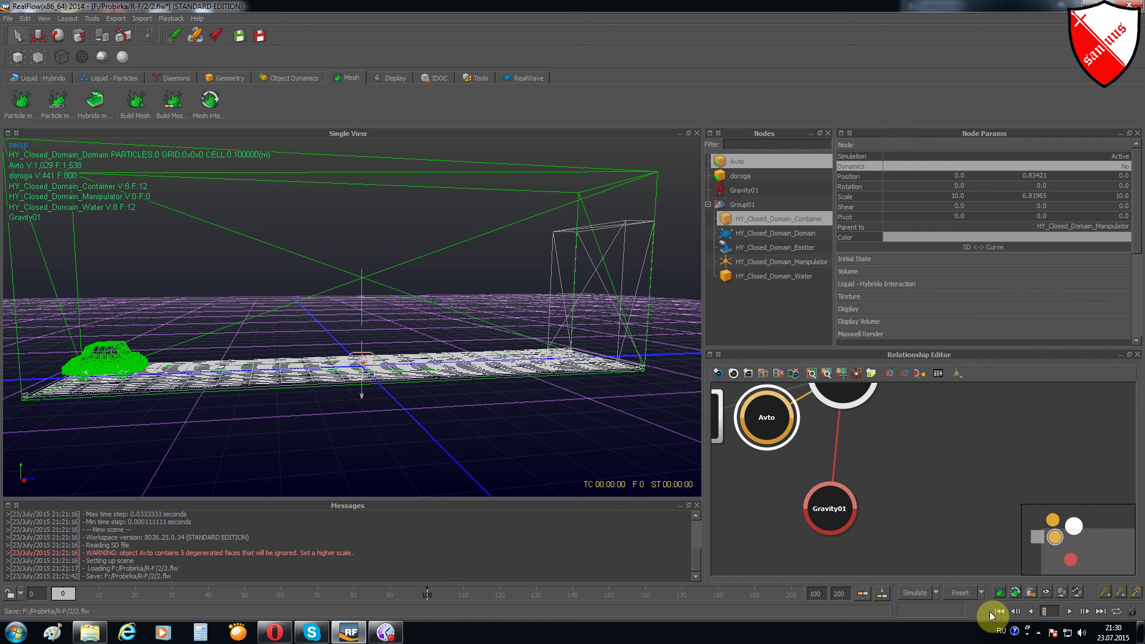
text(49)
key(Return)
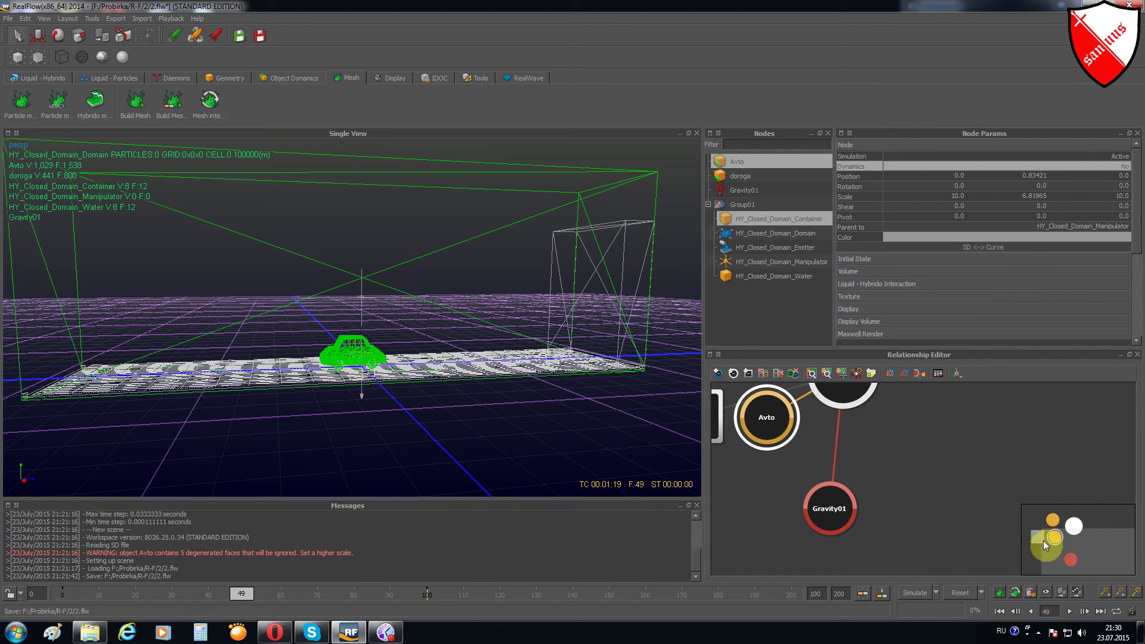
click(1049, 611)
text(5)
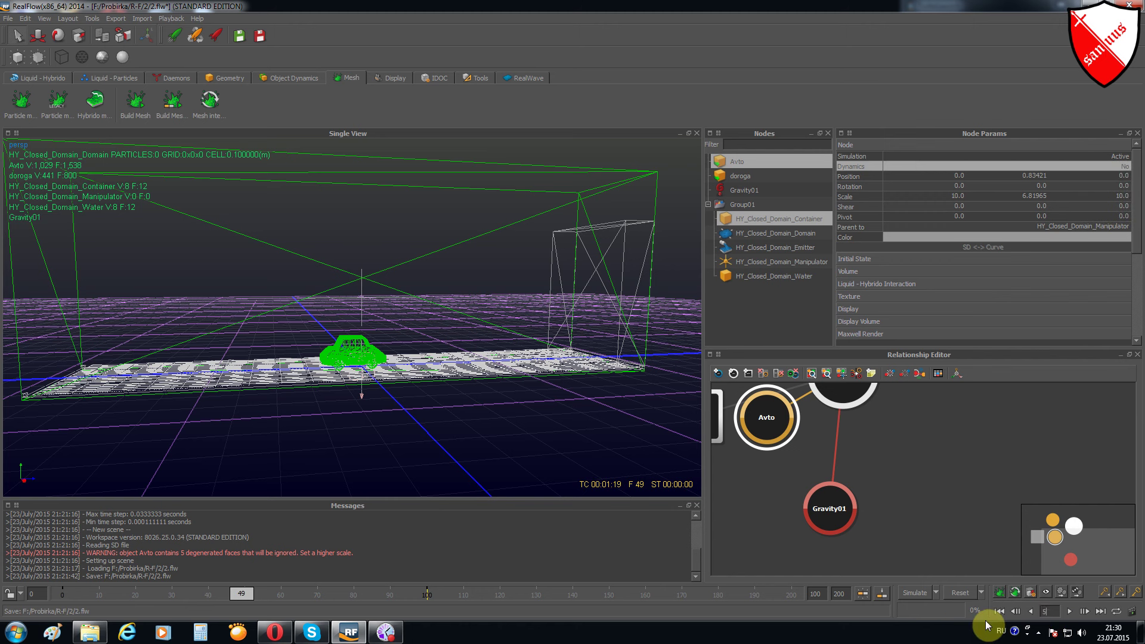
text(0)
key(Return)
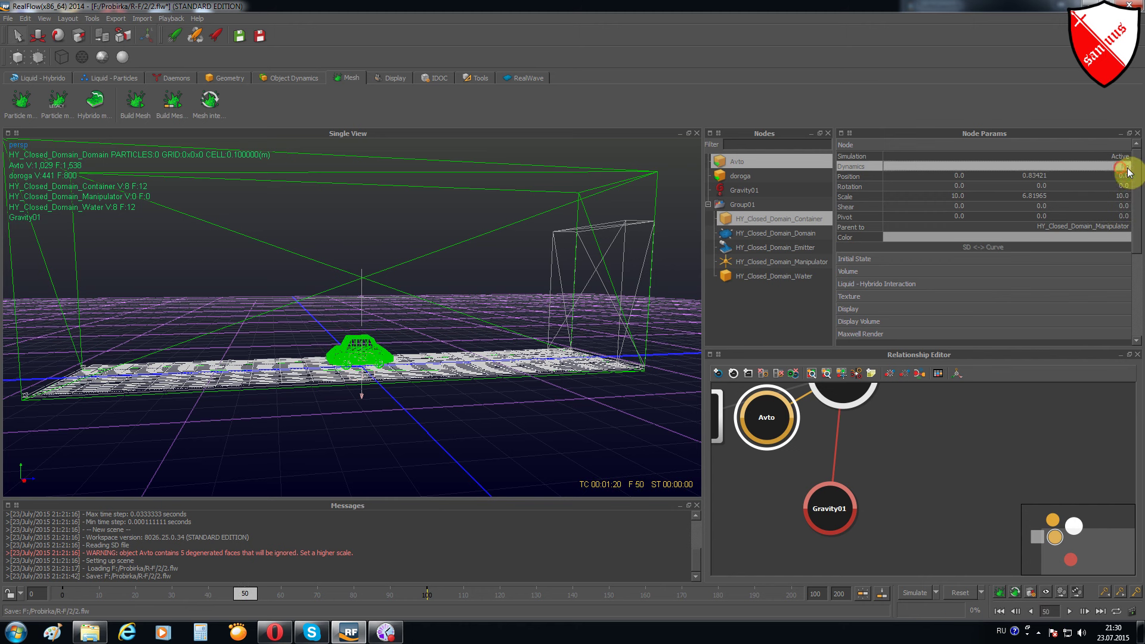
Step: Set Avto's Dynamics to Active rigid body and key it at frame 50
click(1125, 167)
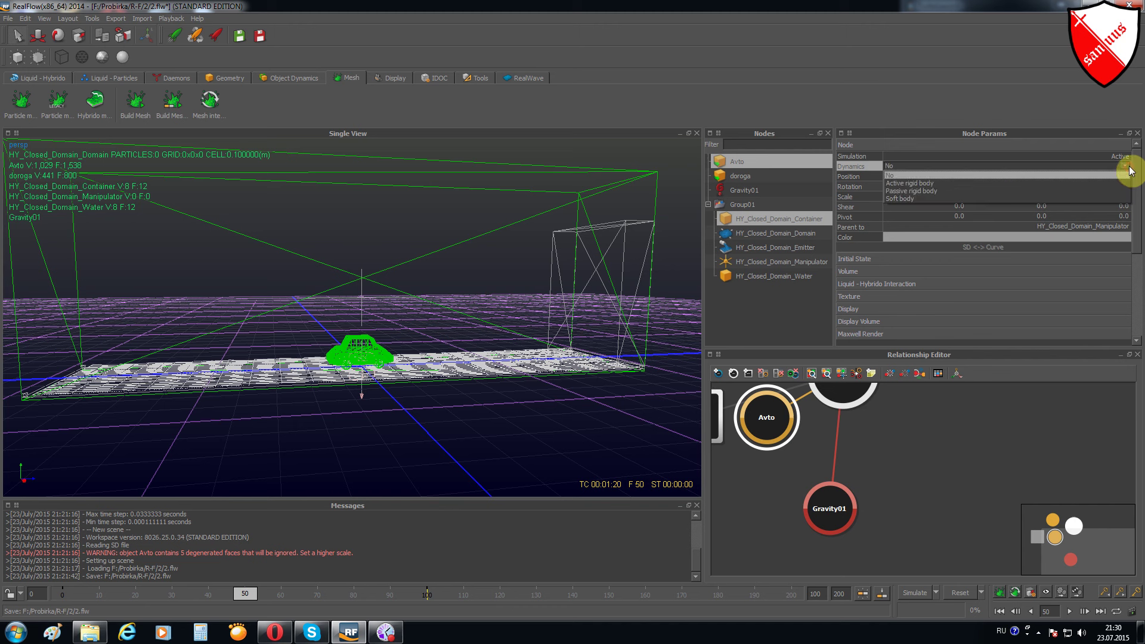
click(1014, 184)
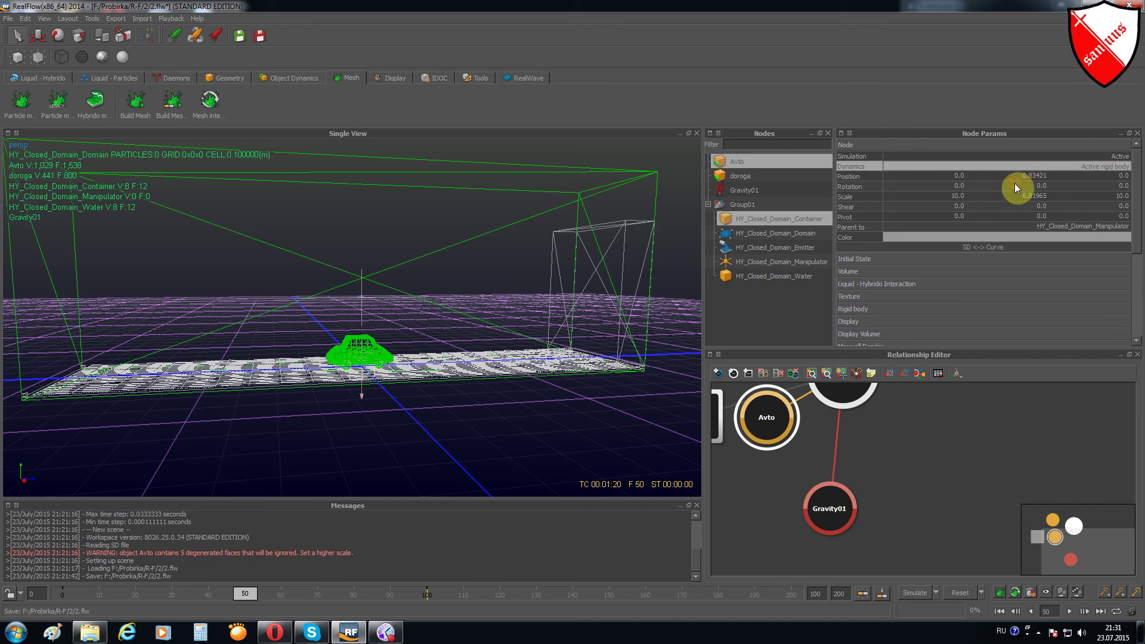
right_click(1096, 167)
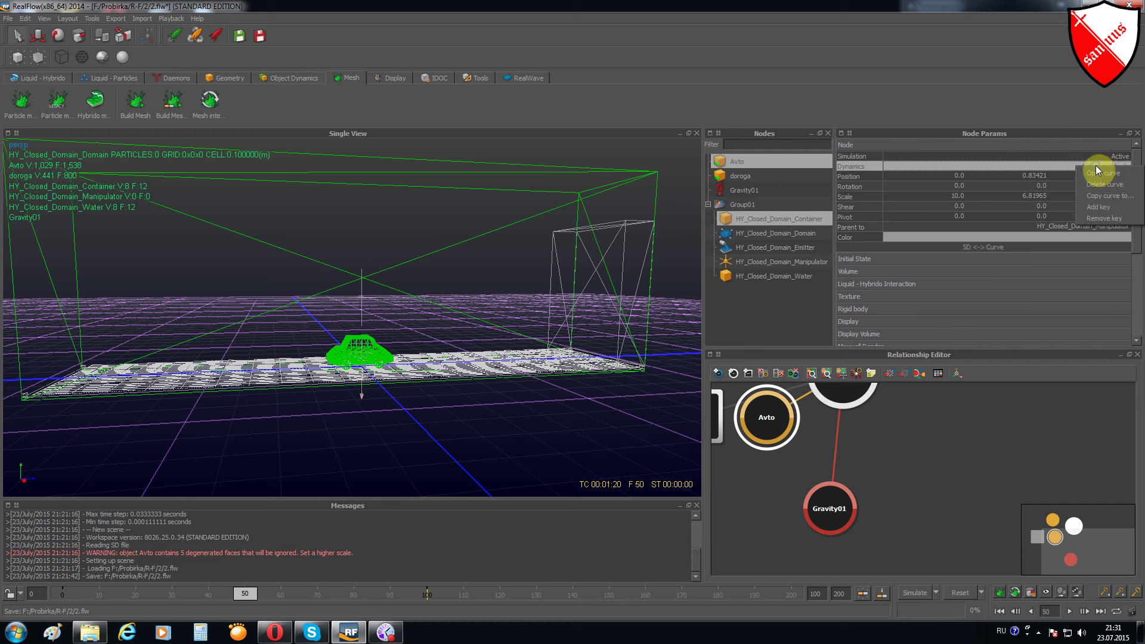
click(1111, 206)
click(738, 176)
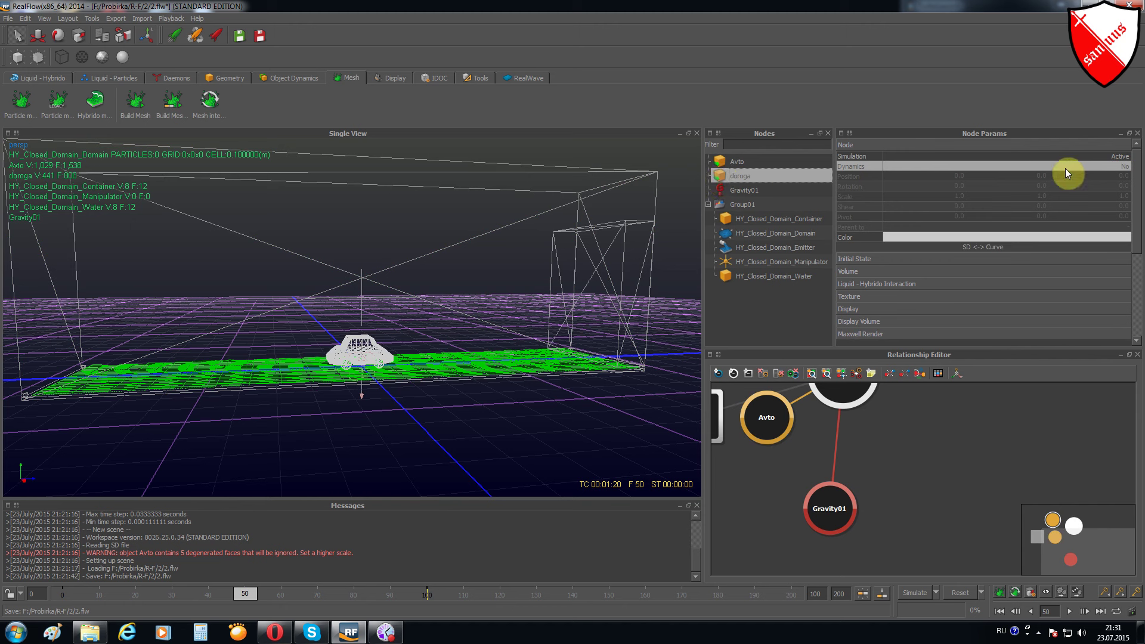
Step: Switch doroga's Dynamics to Passive rigid body and add a Dynamics key at frame 0
right_click(1100, 170)
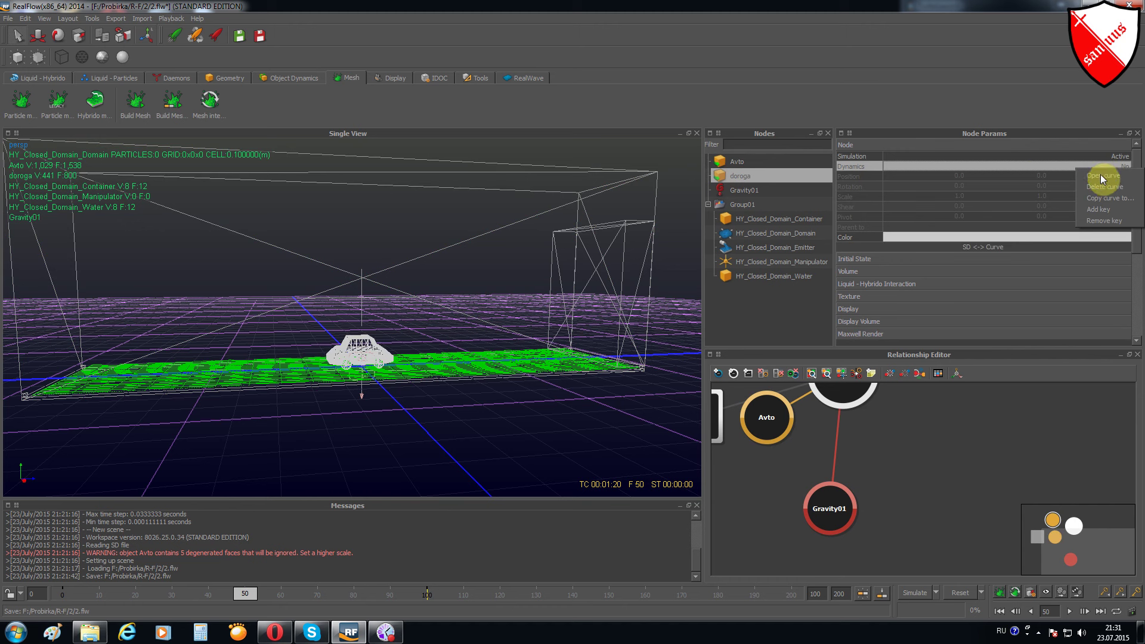
click(1103, 187)
click(1018, 164)
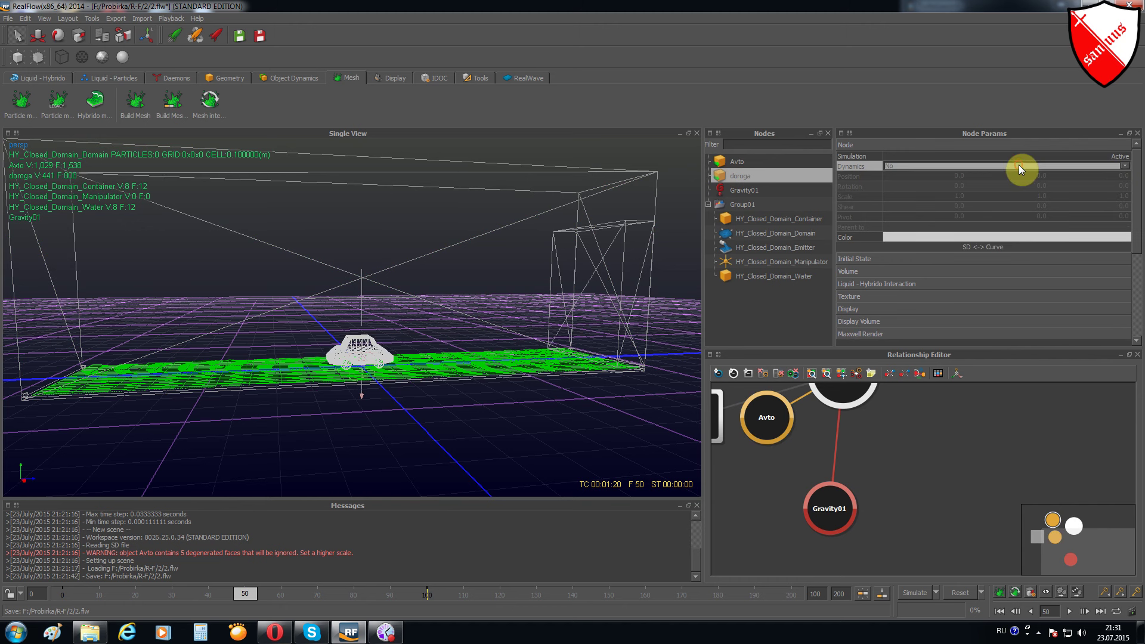
click(960, 188)
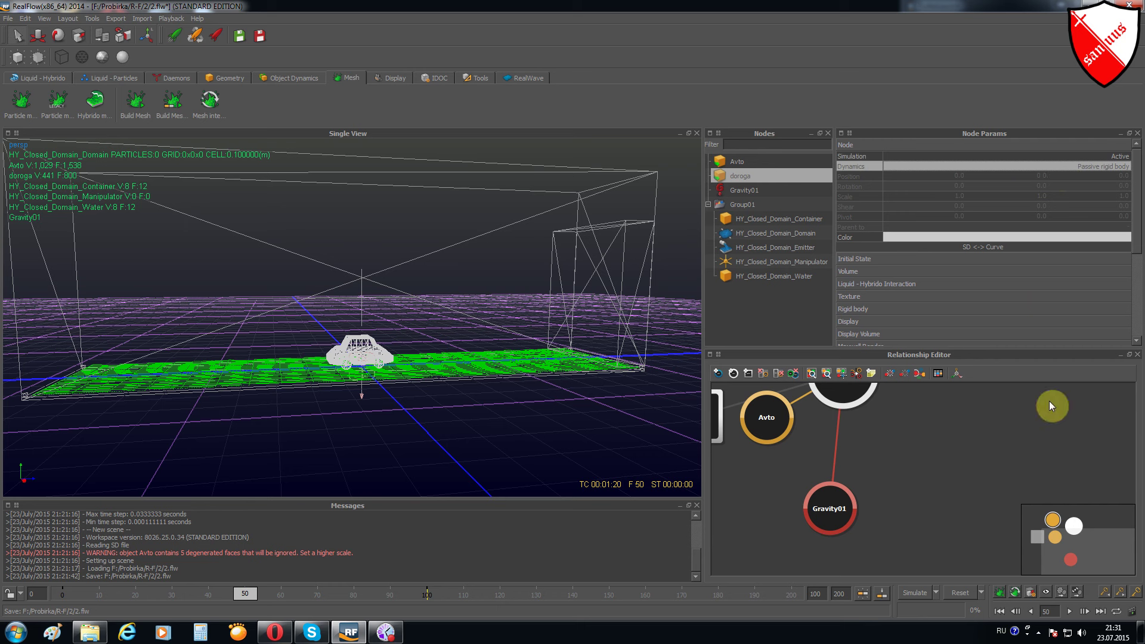
click(1002, 612)
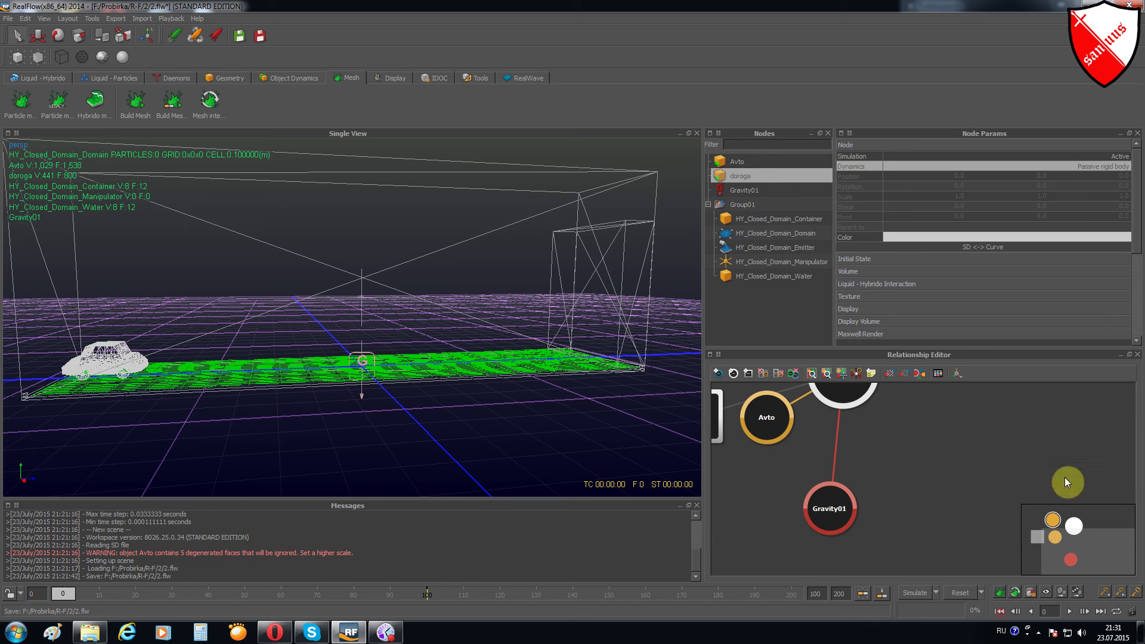
right_click(1056, 176)
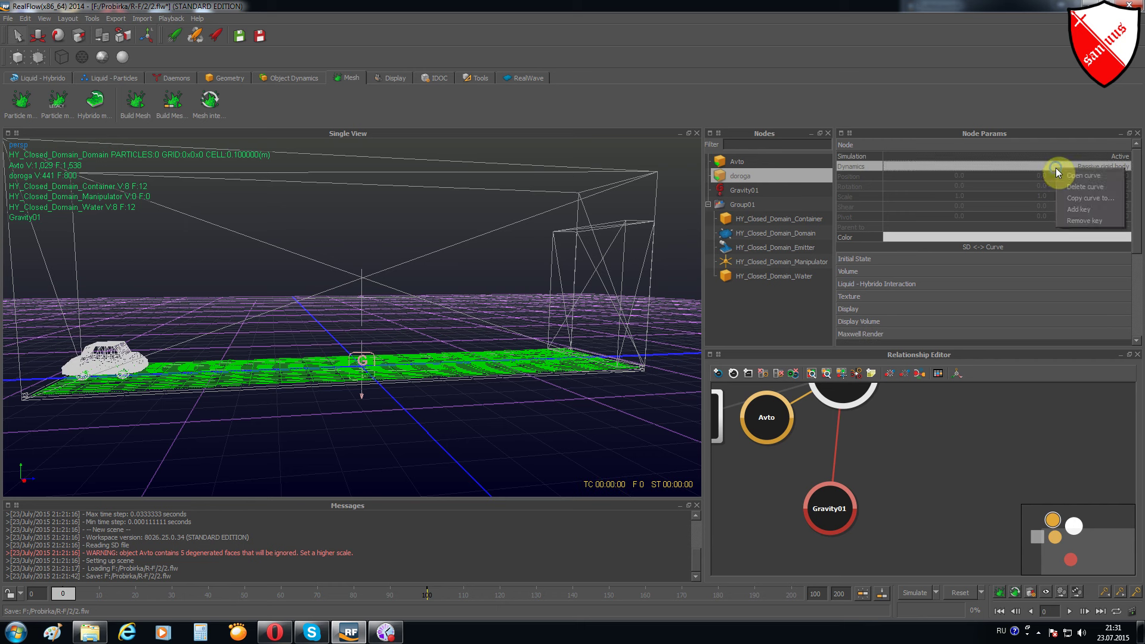
click(1097, 209)
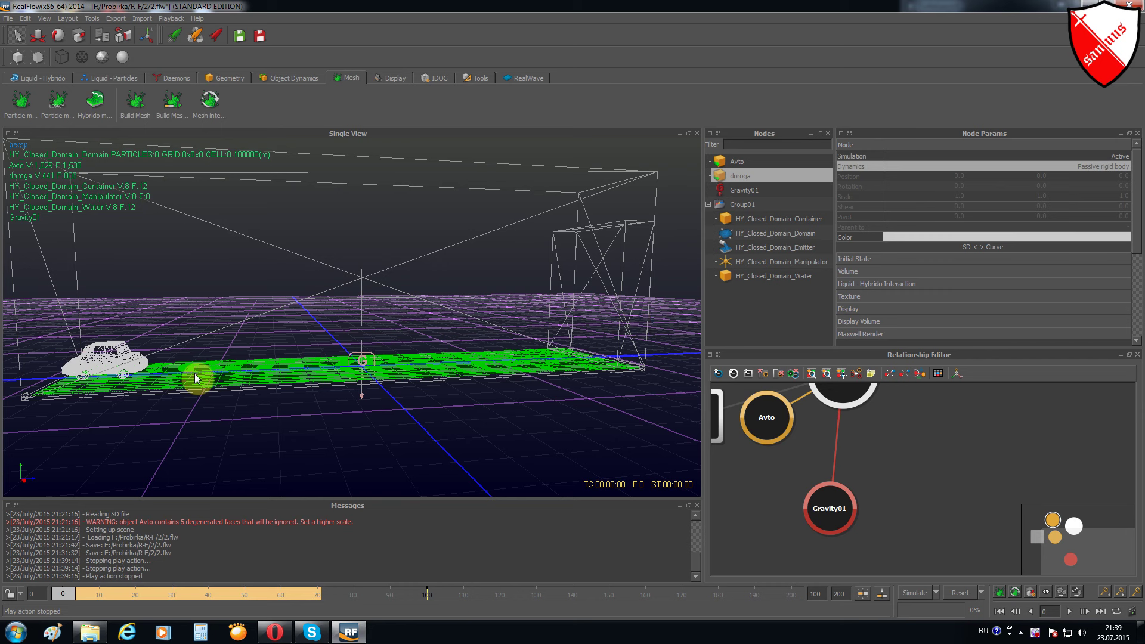
Step: Run the simulation so the Hybrido wave sweeps over the road to the car
click(1068, 611)
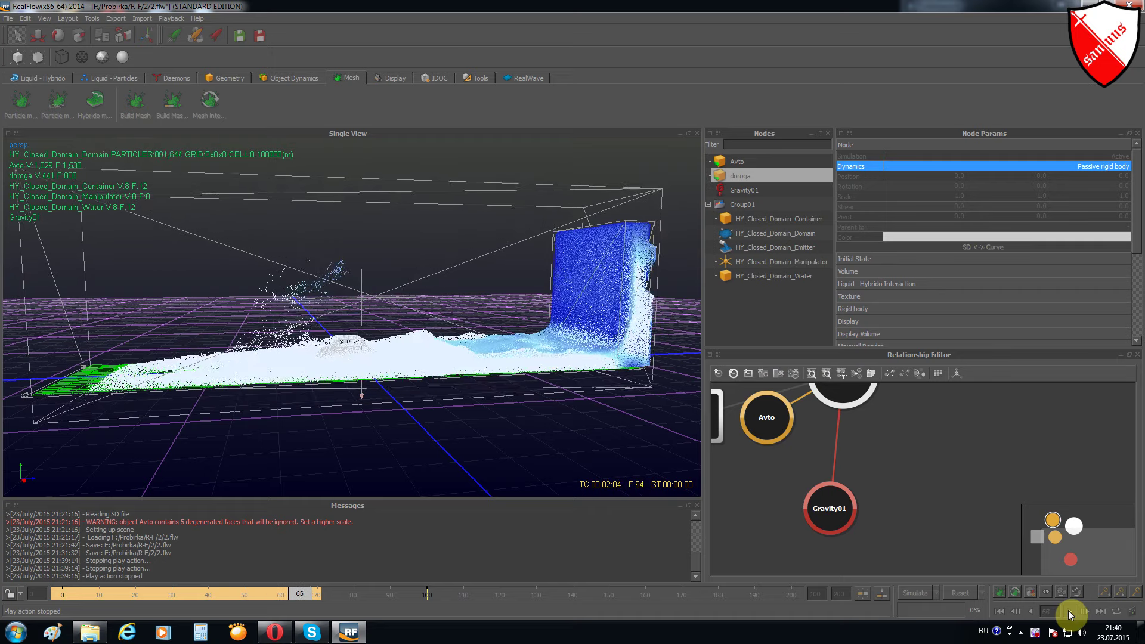
Step: Stop the simulation, then scrub the cached frames and orbit the view to inspect the wave at the car
click(1068, 610)
mouse_move(430, 396)
alt+mouse_down()
mouse_move(305, 356)
mouse_move(320, 360)
alt+mouse_up()
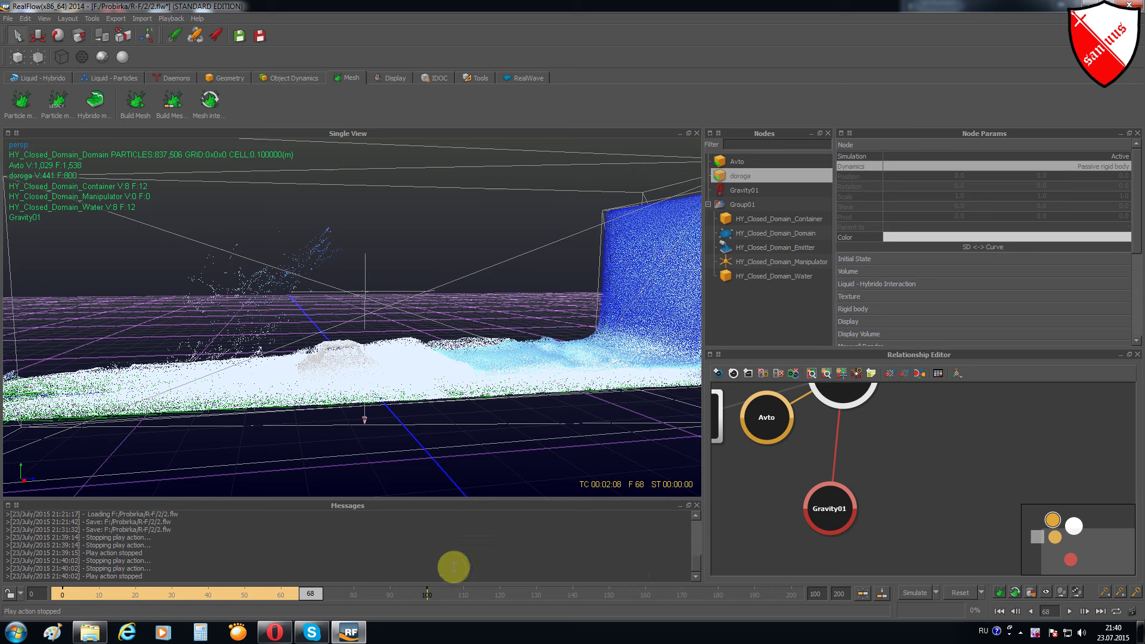
drag(310, 596, 249, 592)
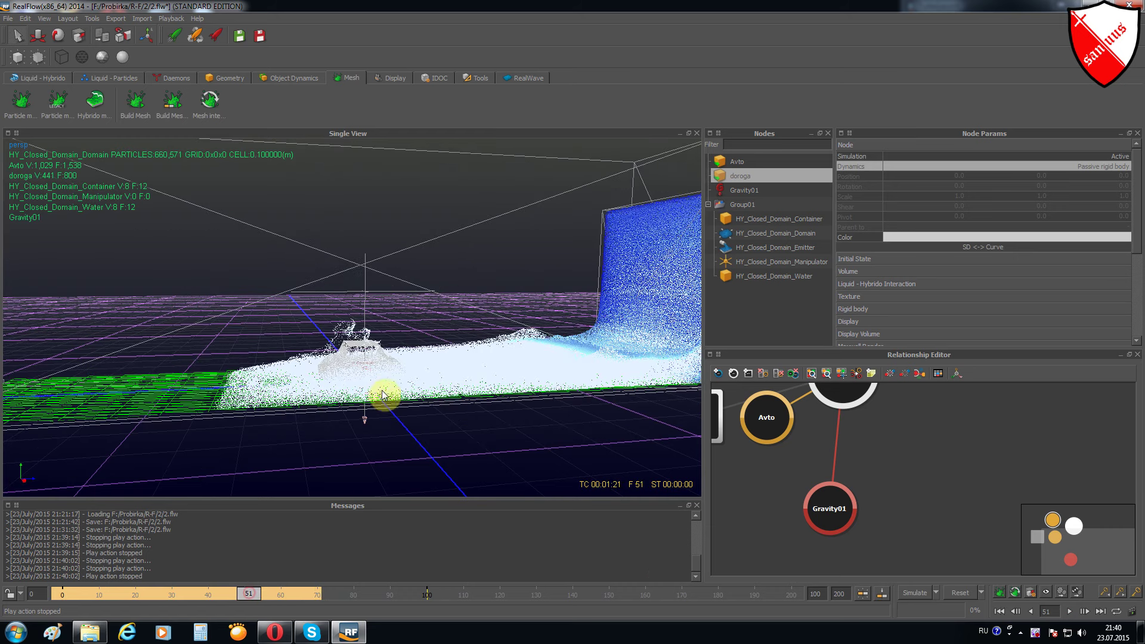
alt+drag(384, 391, 357, 388)
alt+drag(364, 405, 366, 408)
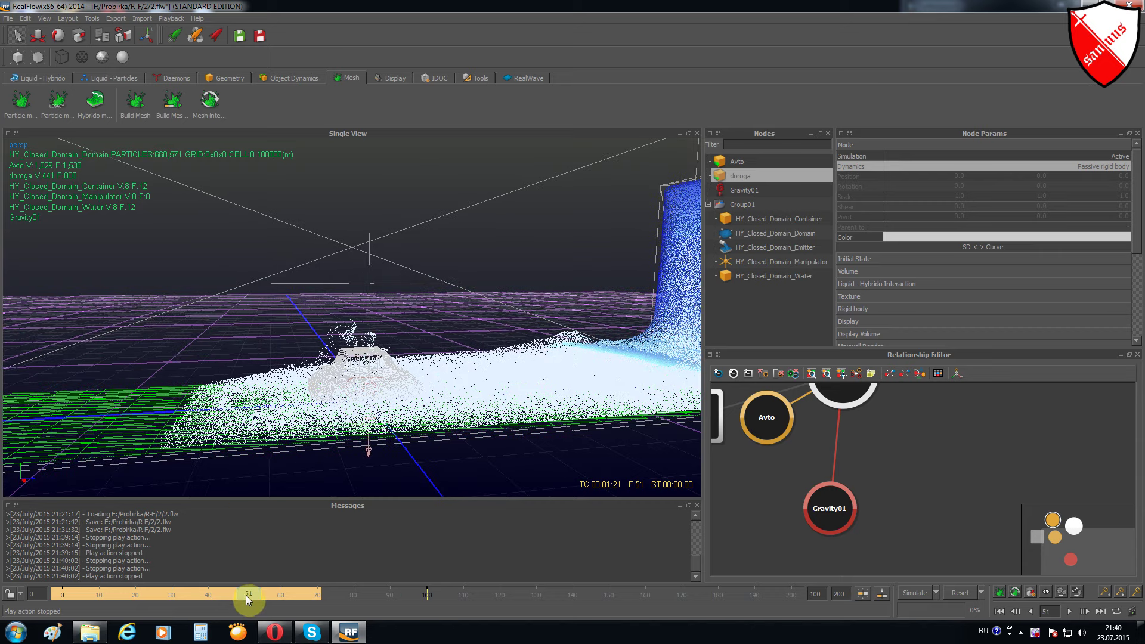
mouse_move(245, 595)
mouse_down()
mouse_move(323, 600)
mouse_move(196, 593)
mouse_move(307, 599)
mouse_move(227, 595)
mouse_up()
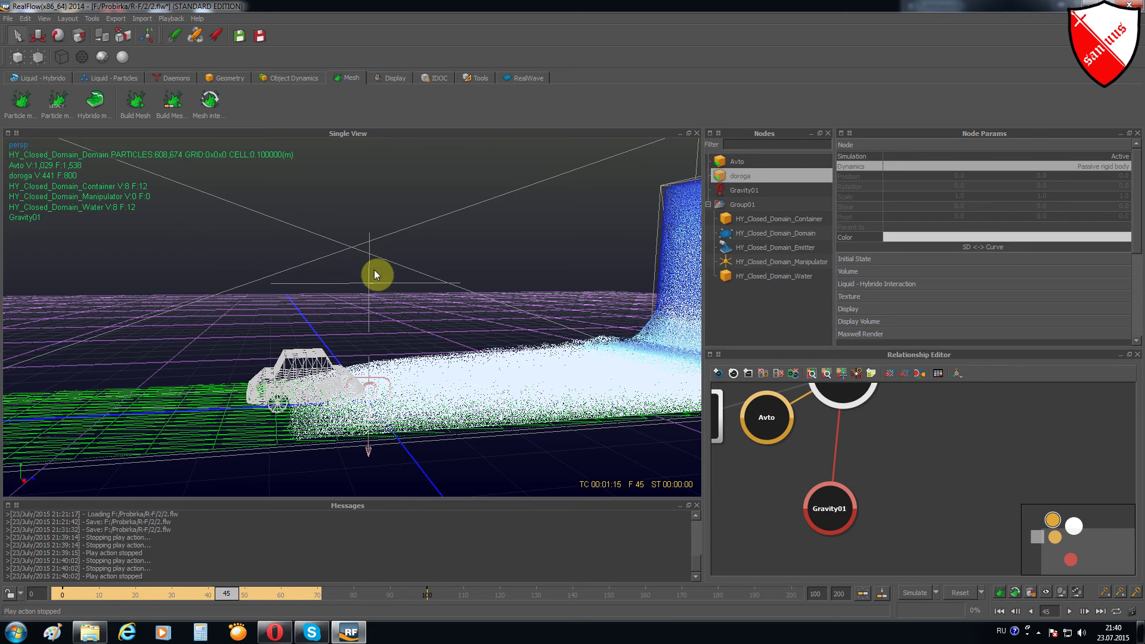
scroll(405, 265, down, 3)
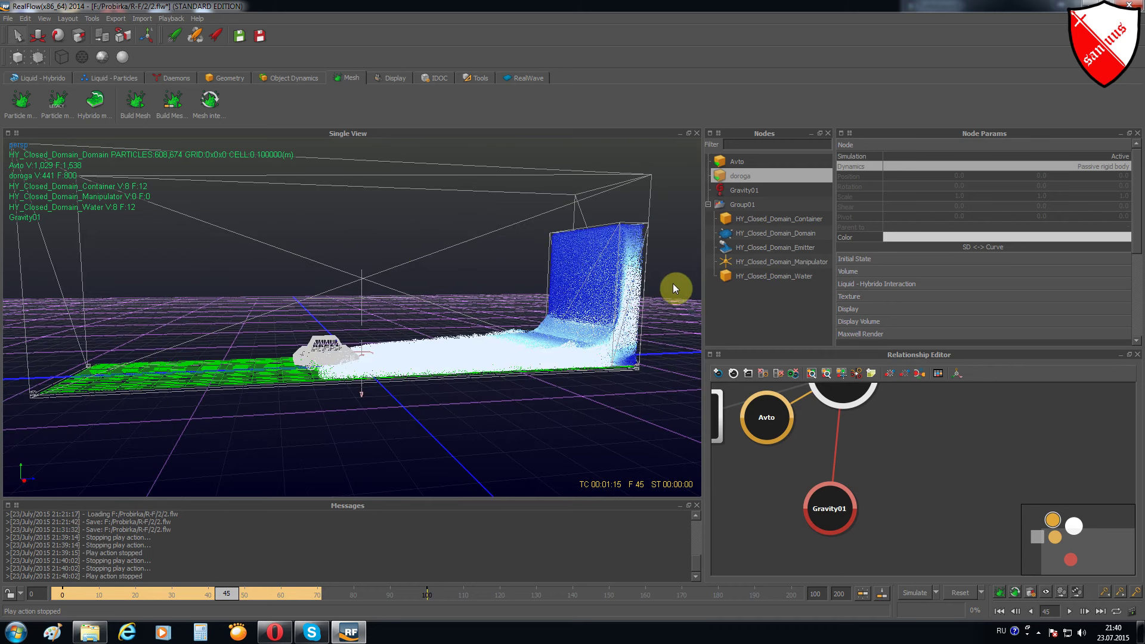